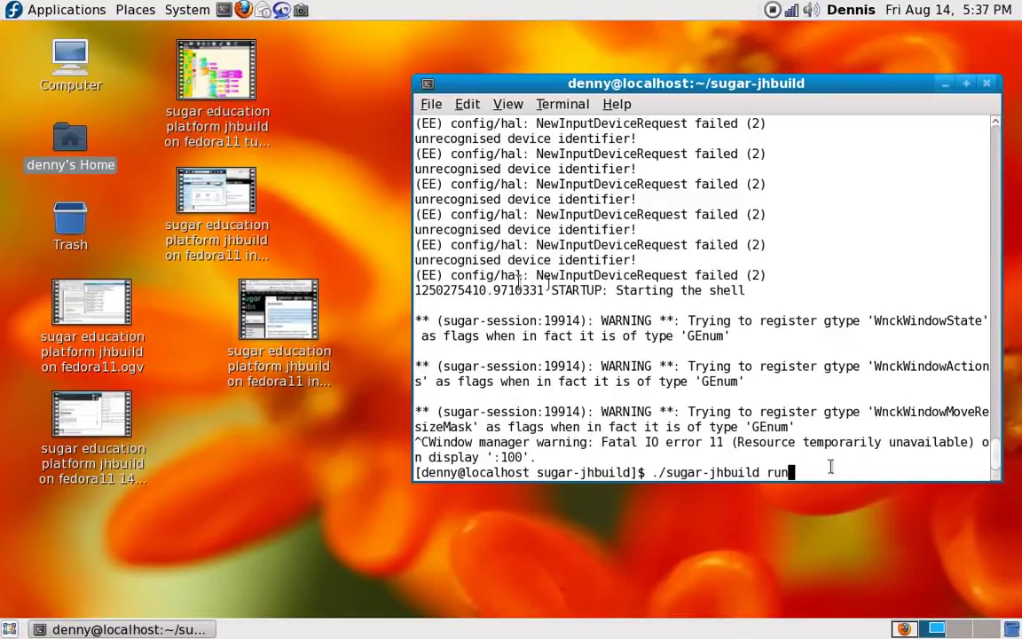
Launch ./sugar-jhbuild run in GNOME Terminal and move to the browser workspace.
key(Return)
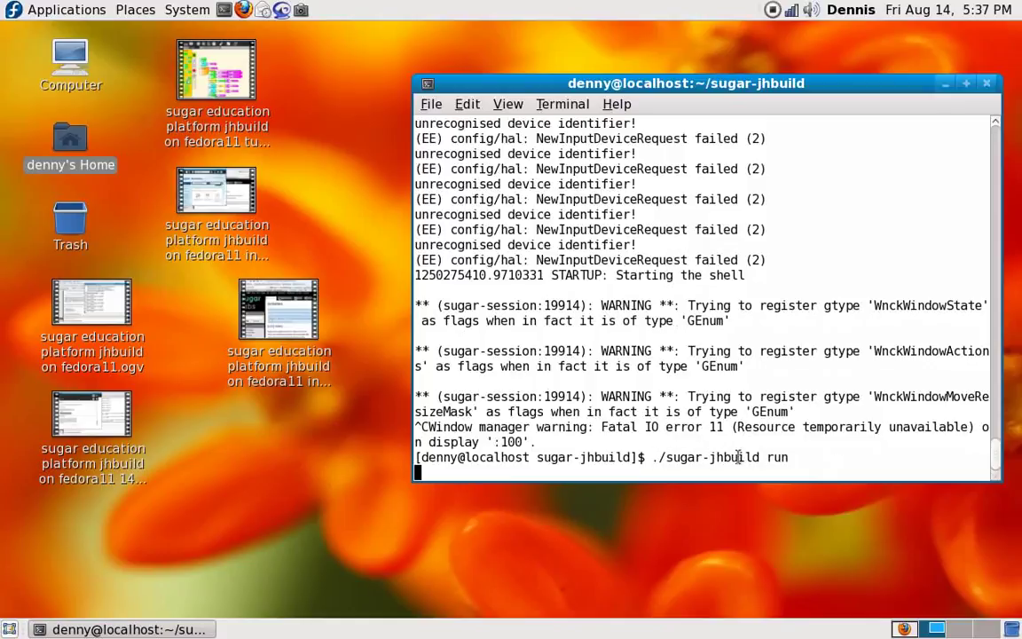
click(904, 628)
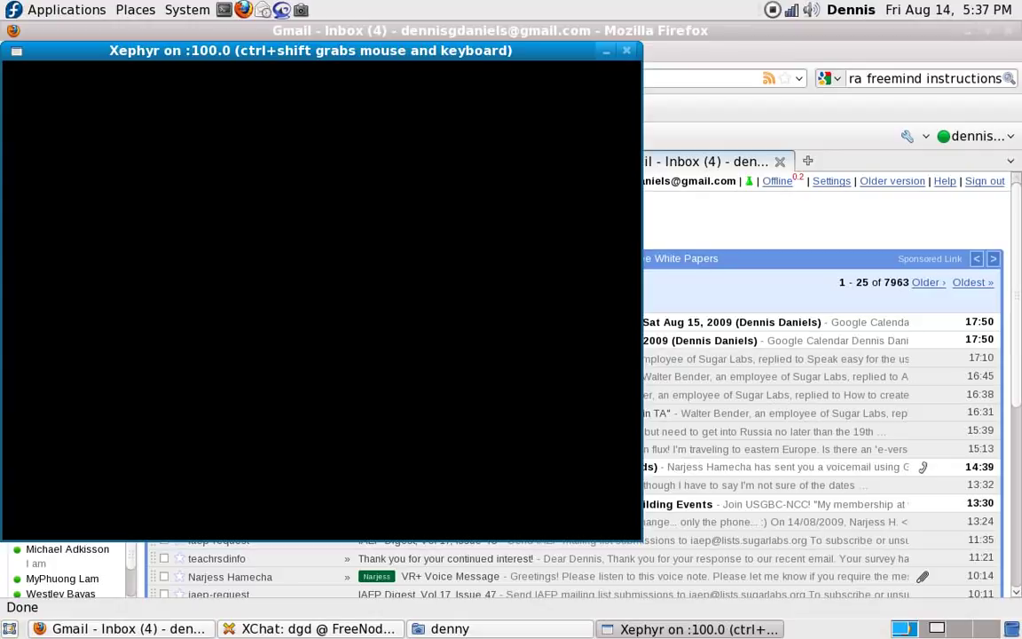
In Firefox, go to the Sugar Labs popular ideas list and reopen 'Speak easy for the users'.
key(alt+Tab)
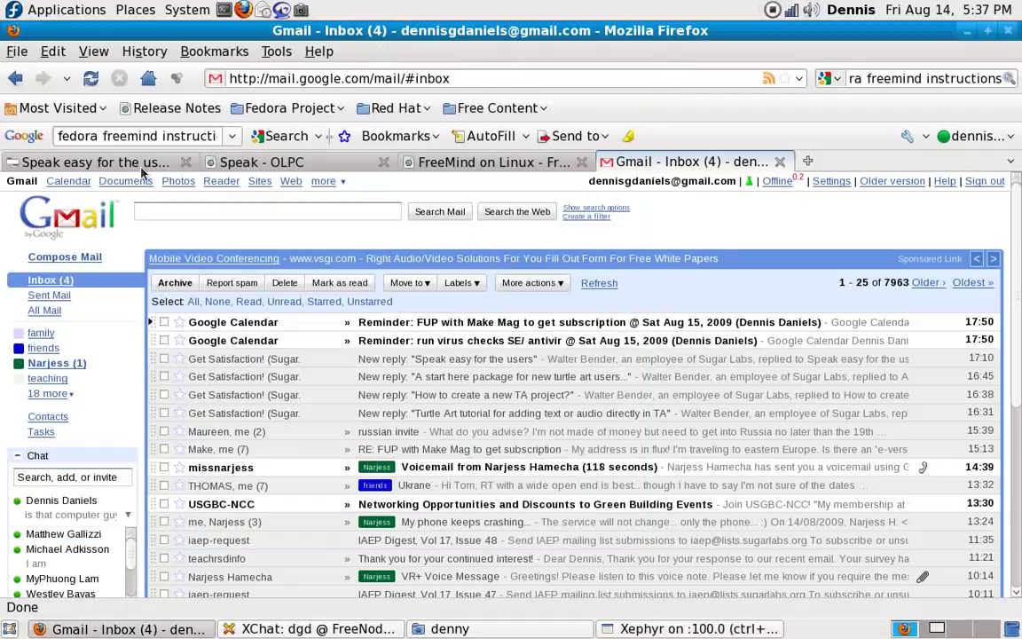
click(142, 165)
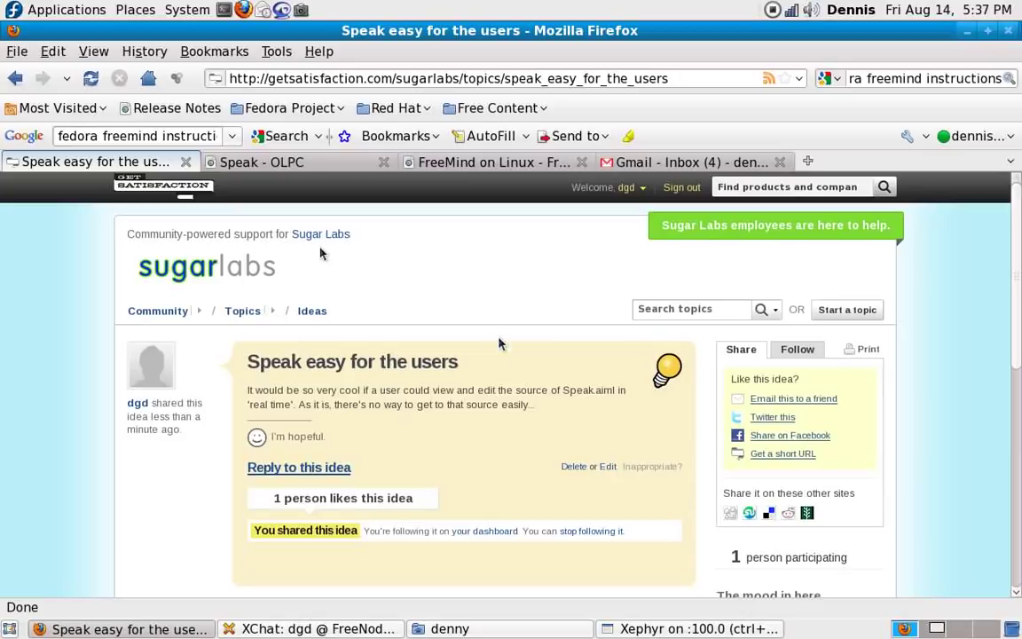
scroll(501, 333, down, 2)
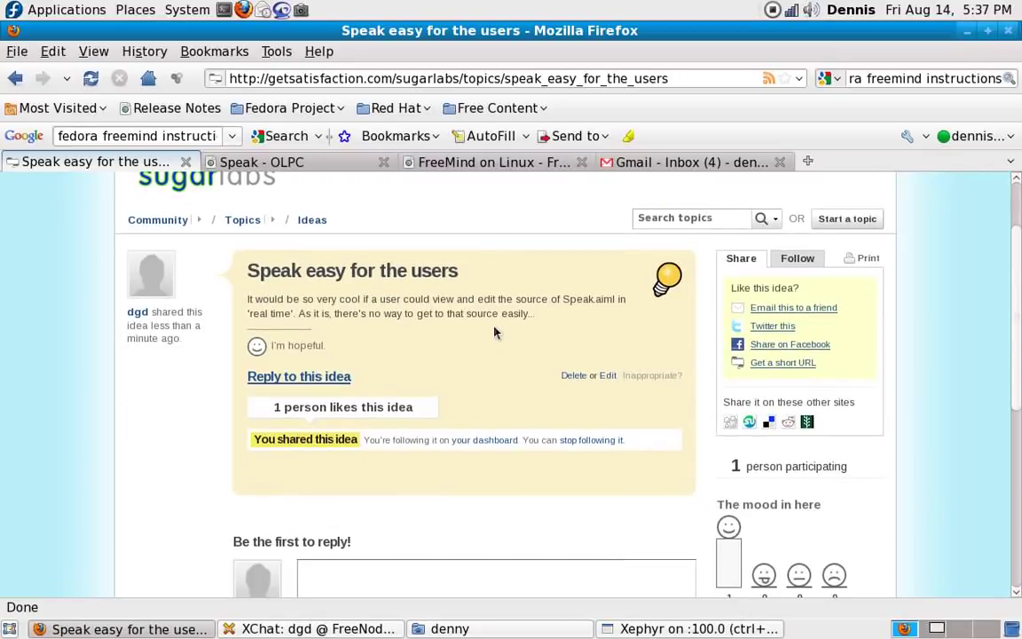
click(318, 222)
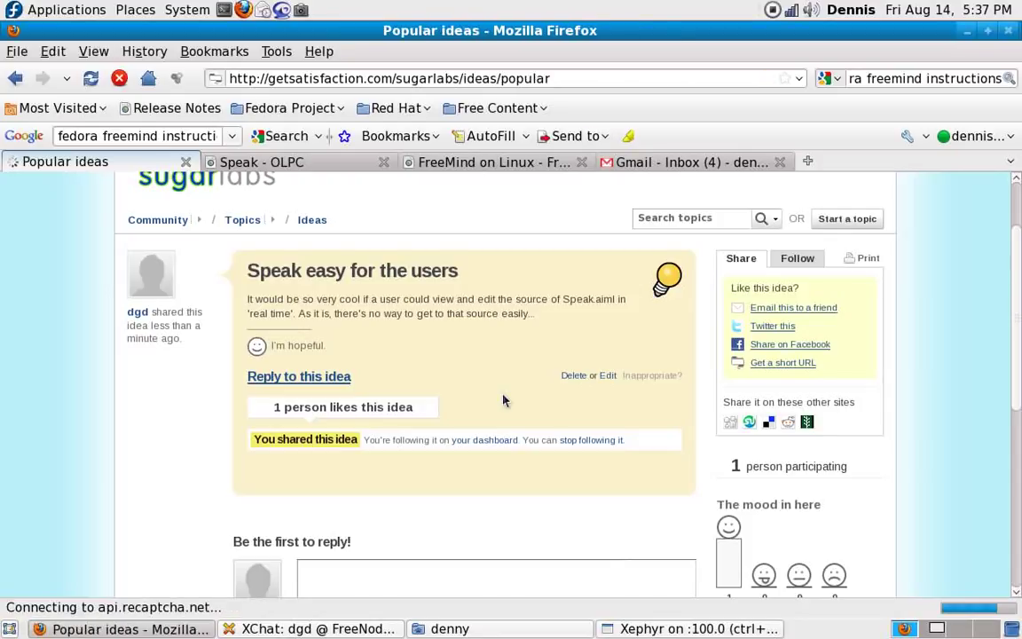
scroll(502, 401, down, 1)
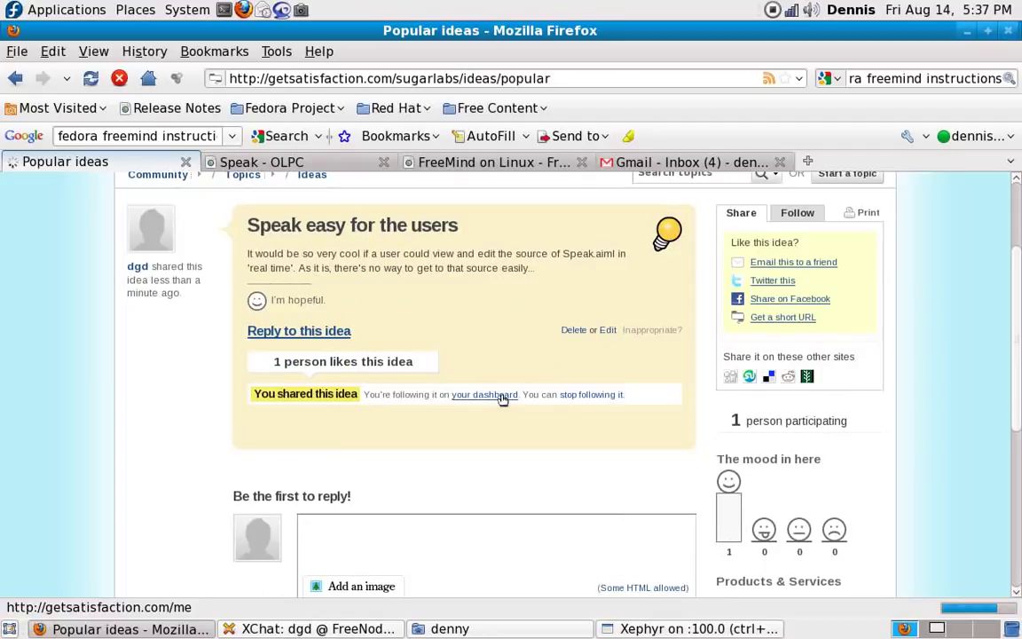
scroll(502, 396, down, 1)
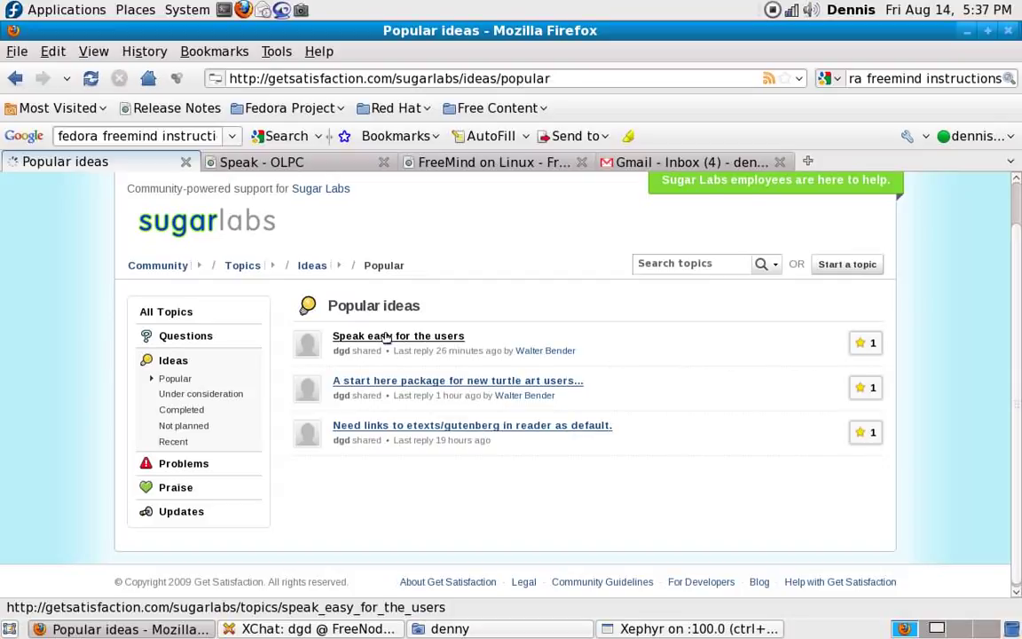
click(386, 337)
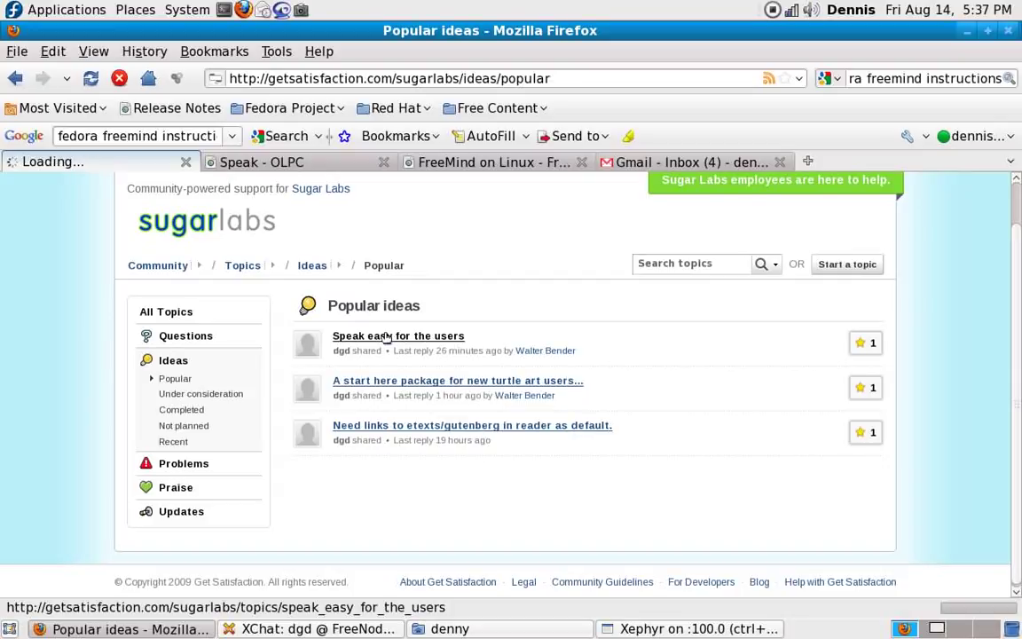
Read the employee reply on the 'Speak easy for the users' idea, then close the empty Xephyr window.
click(661, 628)
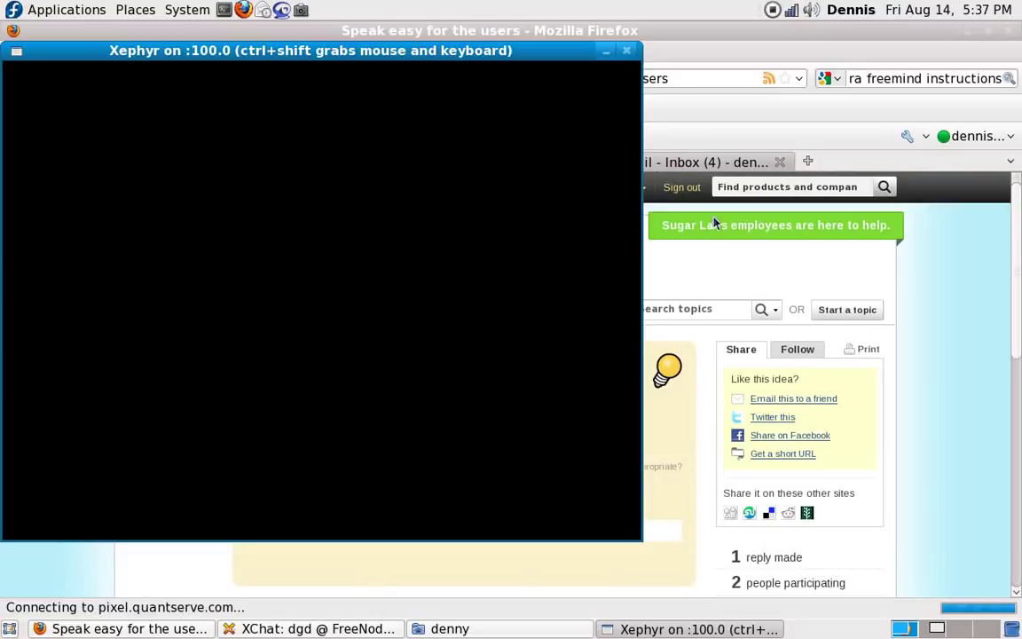
click(722, 278)
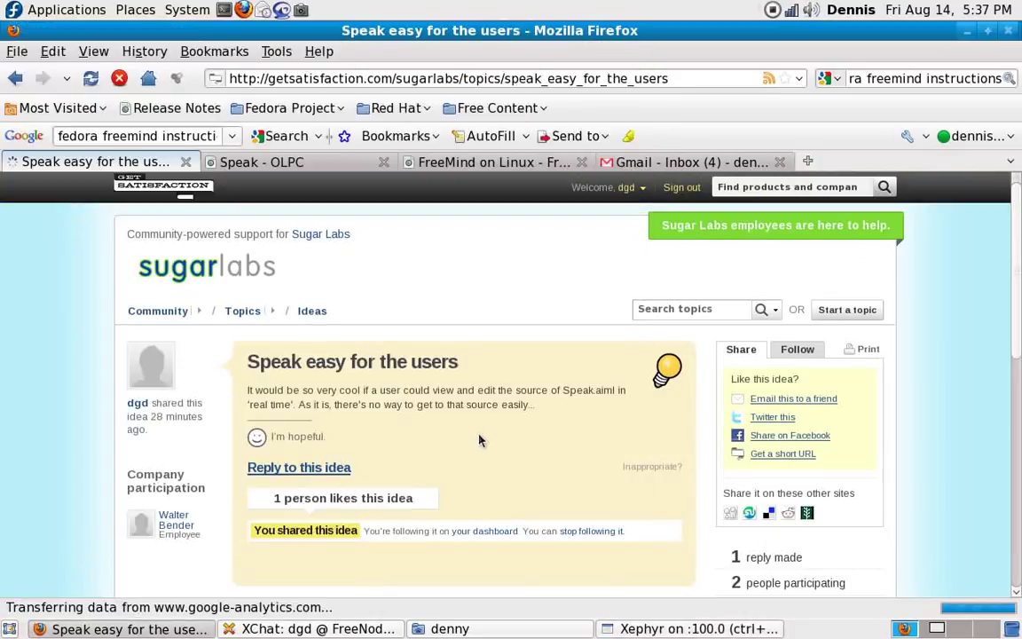
scroll(459, 478, down, 5)
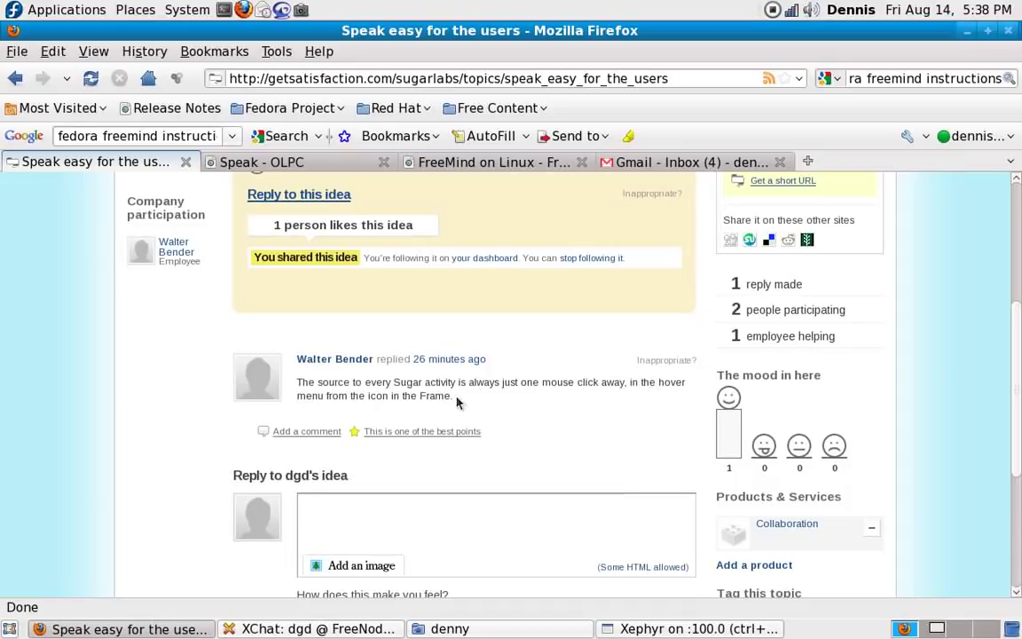
key(alt+Tab)
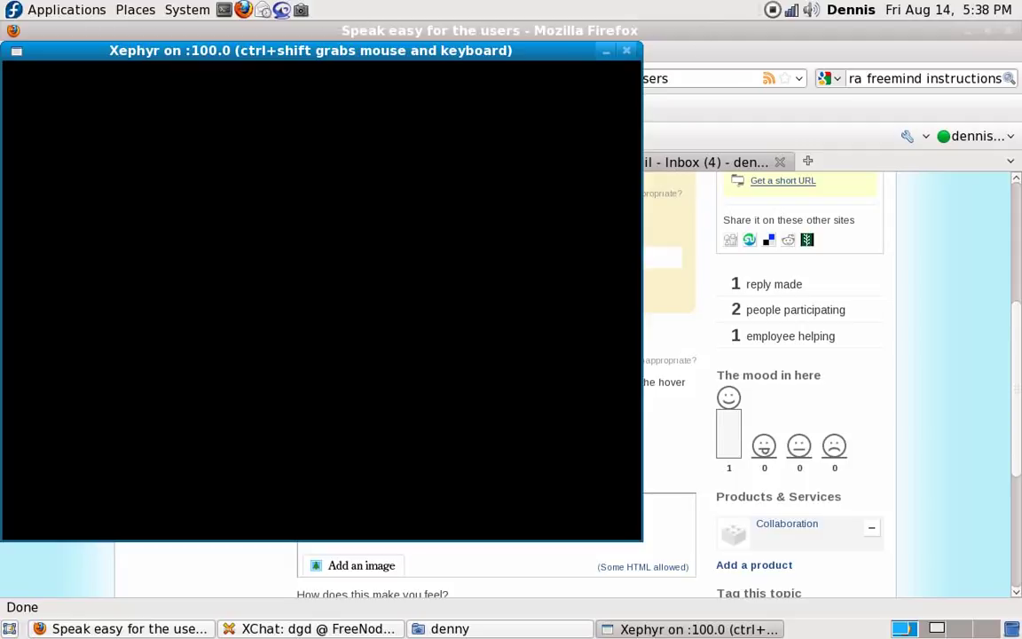
click(626, 50)
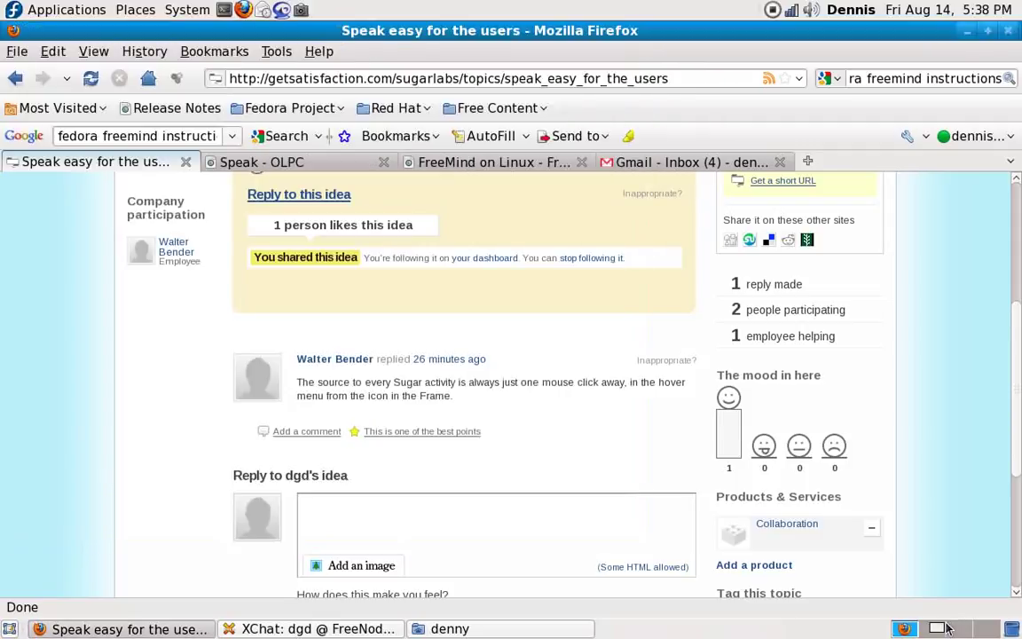
Interrupt the failed session with Ctrl+C and rerun ./sugar-jhbuild run in the terminal.
click(947, 628)
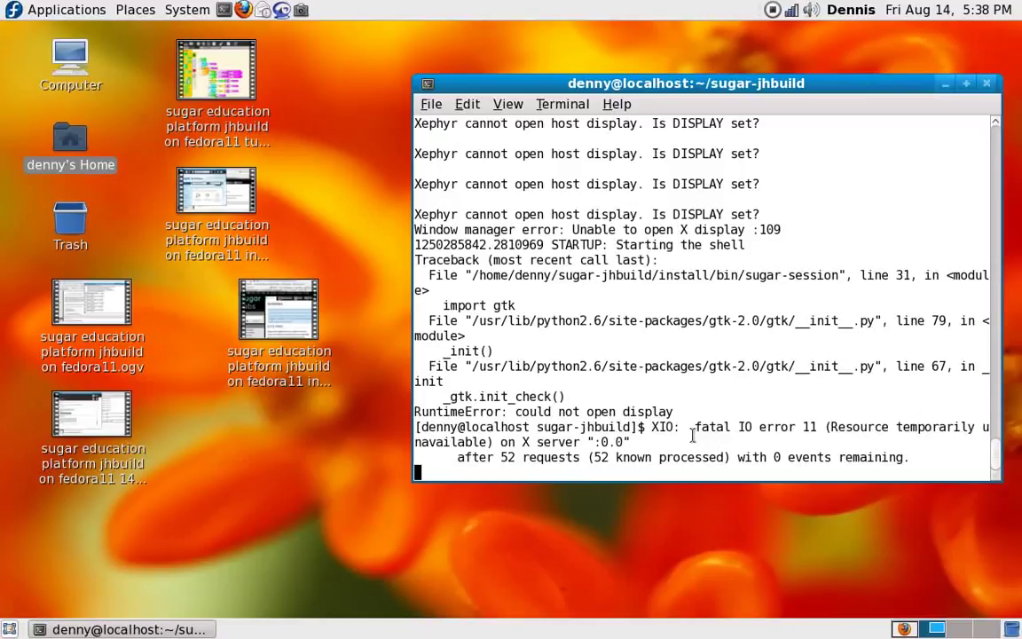
key(ctrl+c)
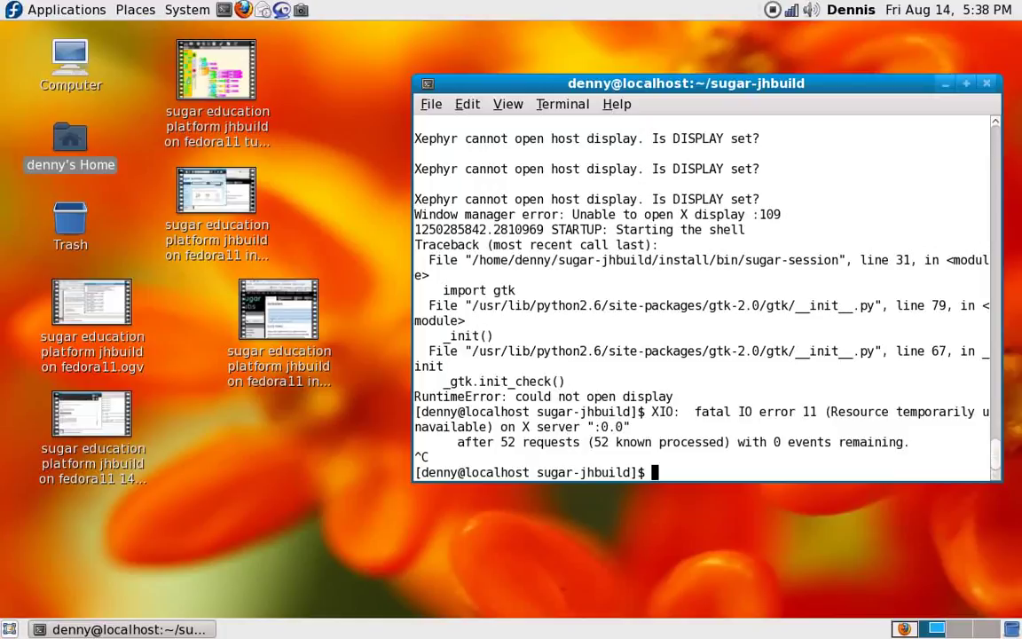
key(Up)
key(Return)
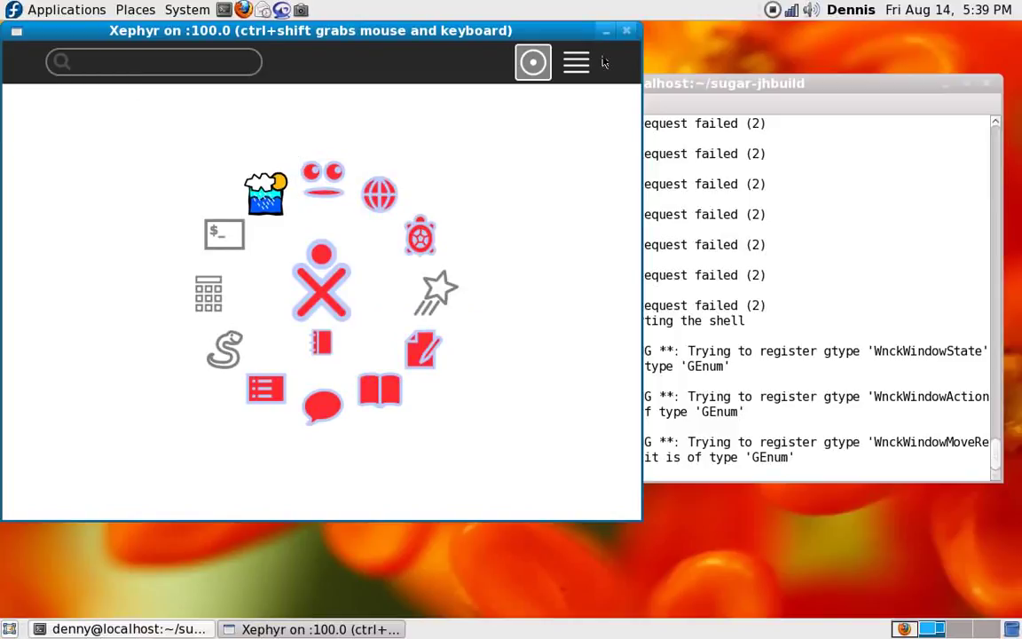
Raise the terminal log over Sugar, then switch to the Firefox workspace.
click(125, 629)
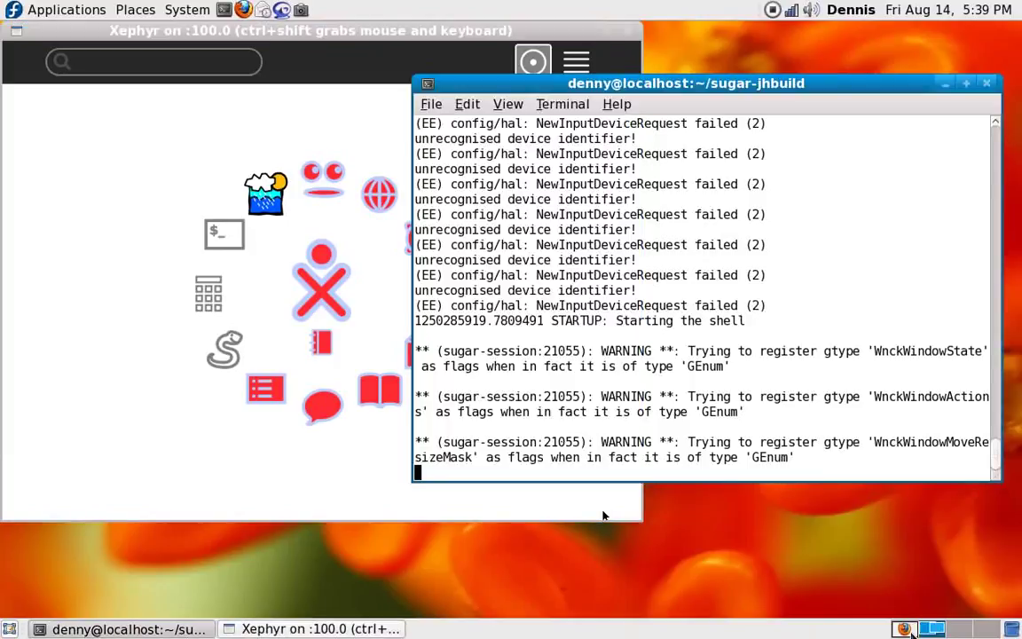
key(ctrl+alt+Right)
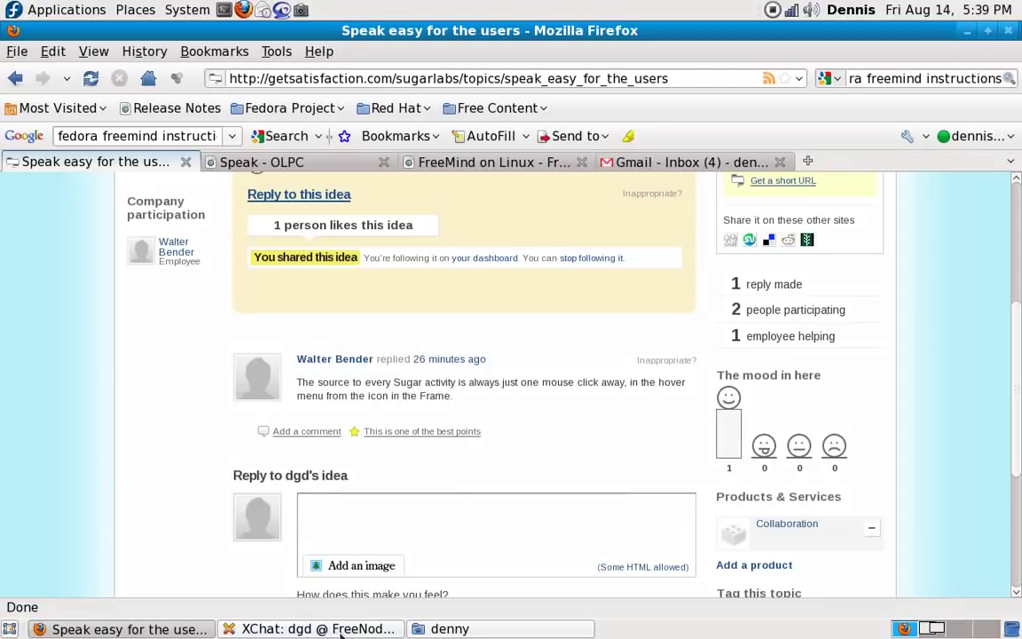
Check XChat's #sugar channel, return to Firefox, then switch back to the Sugar workspace.
click(311, 628)
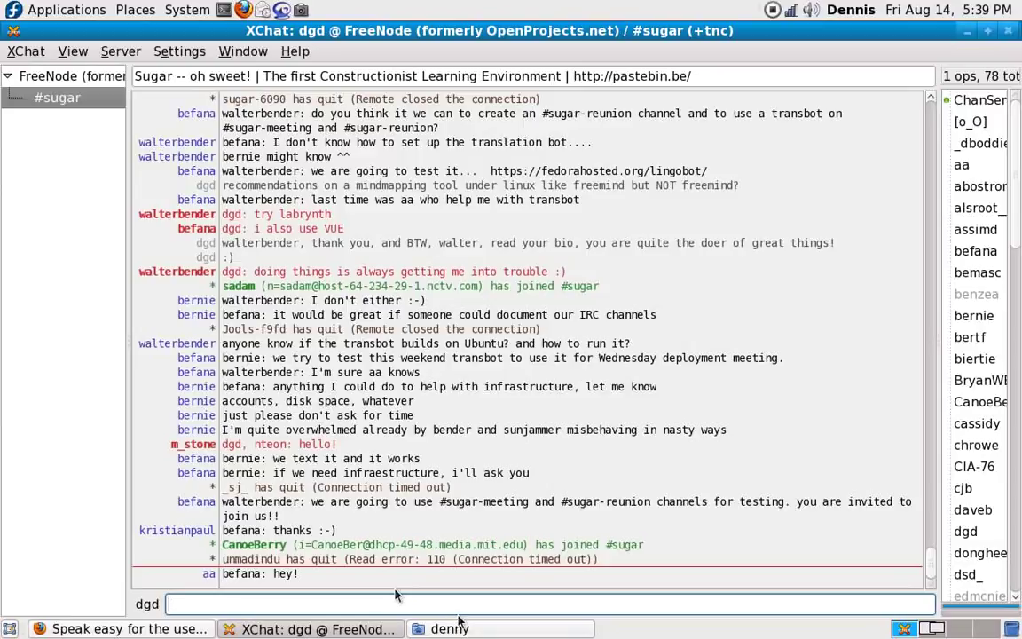
click(925, 630)
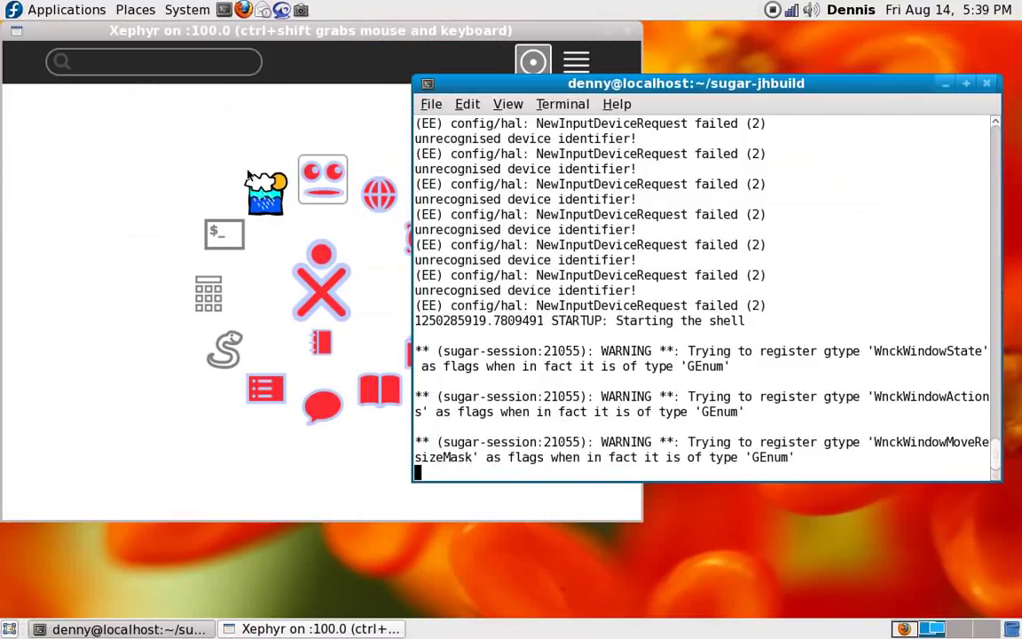
click(927, 629)
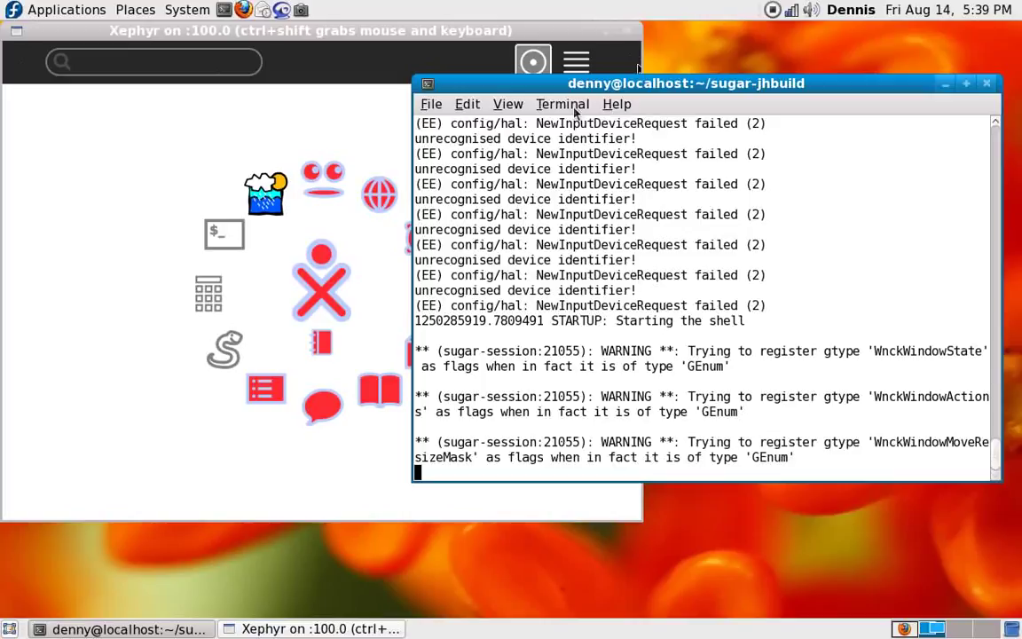
Bring the Xephyr window with the Sugar desktop to the front.
click(293, 93)
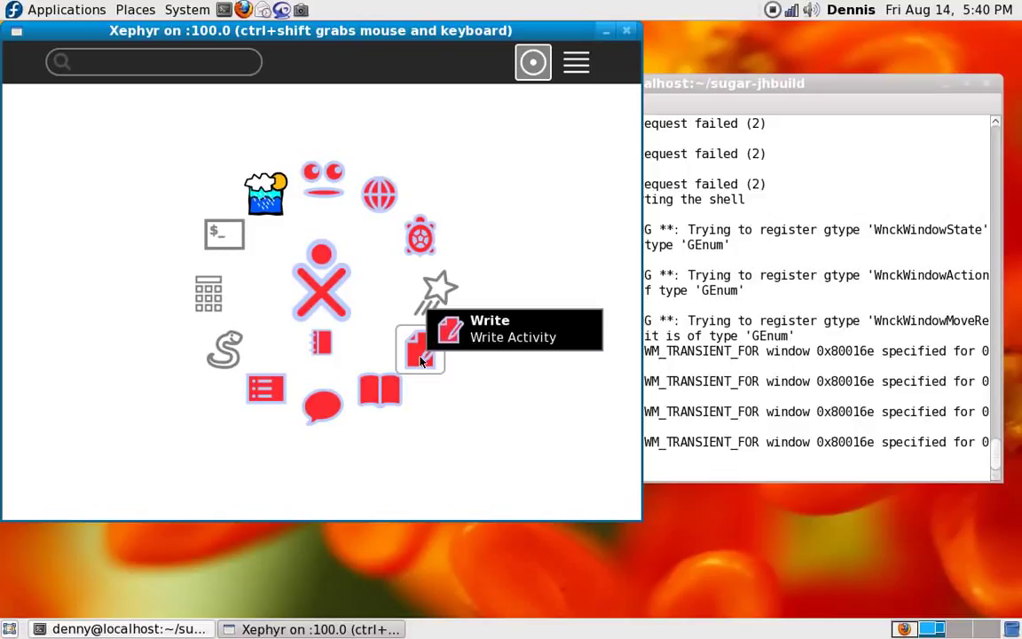
Launch the Terminal activity from the Sugar home ring and wait for its shell prompt.
click(227, 243)
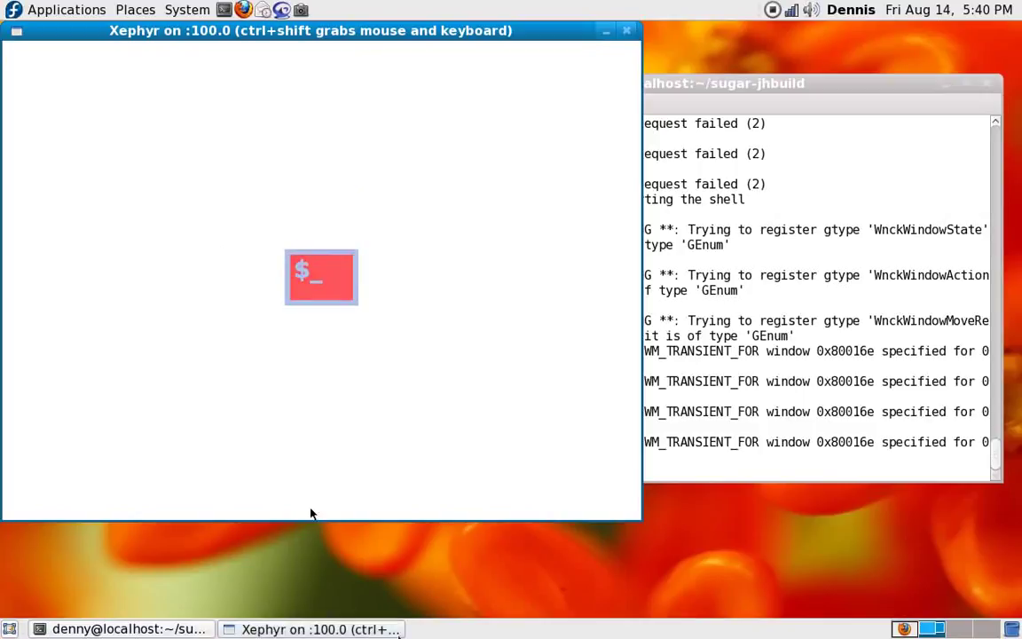
key(ctrl+alt+Left)
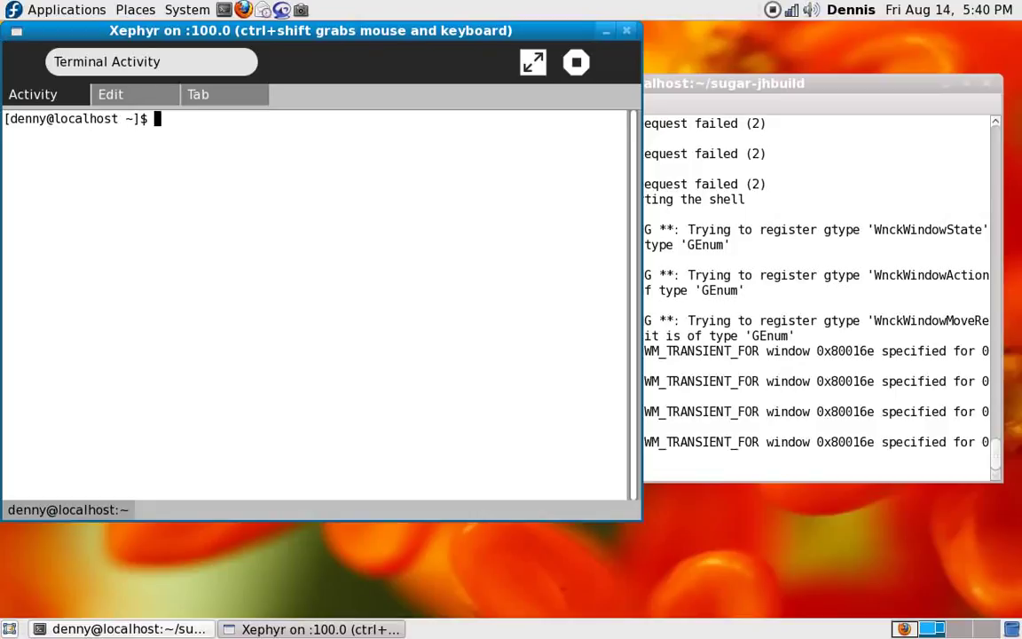
Stop the Terminal activity, keep the suggested Journal entry name, and open the Neighborhood view.
click(575, 64)
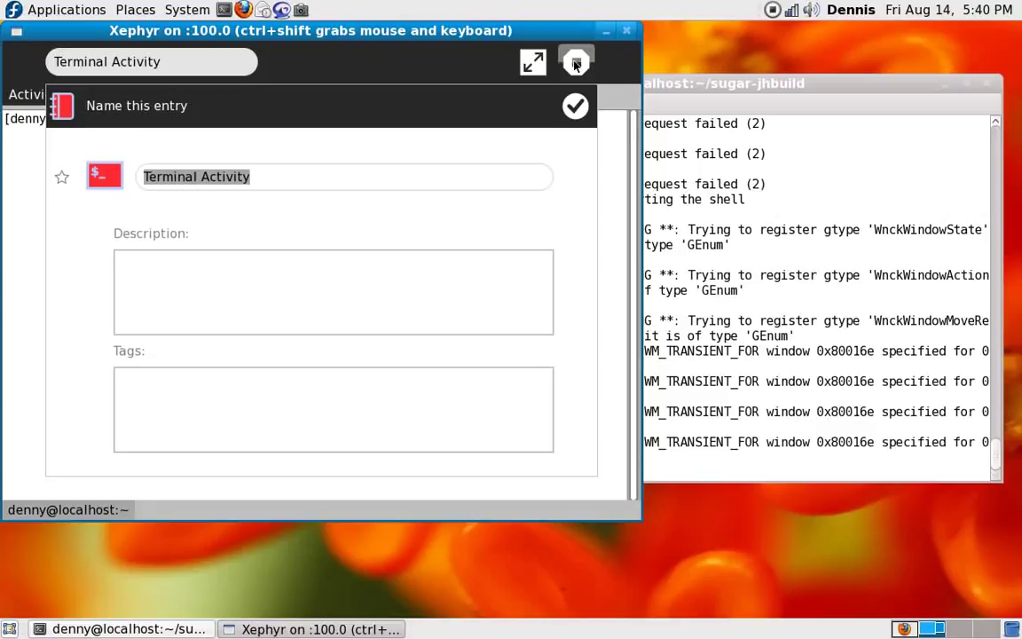
click(574, 111)
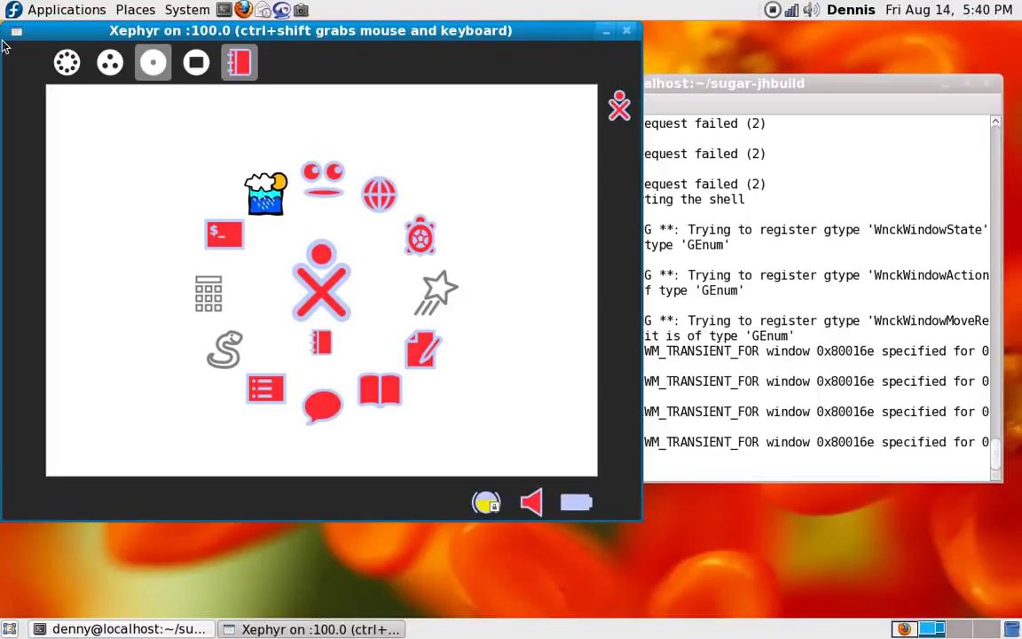
click(67, 64)
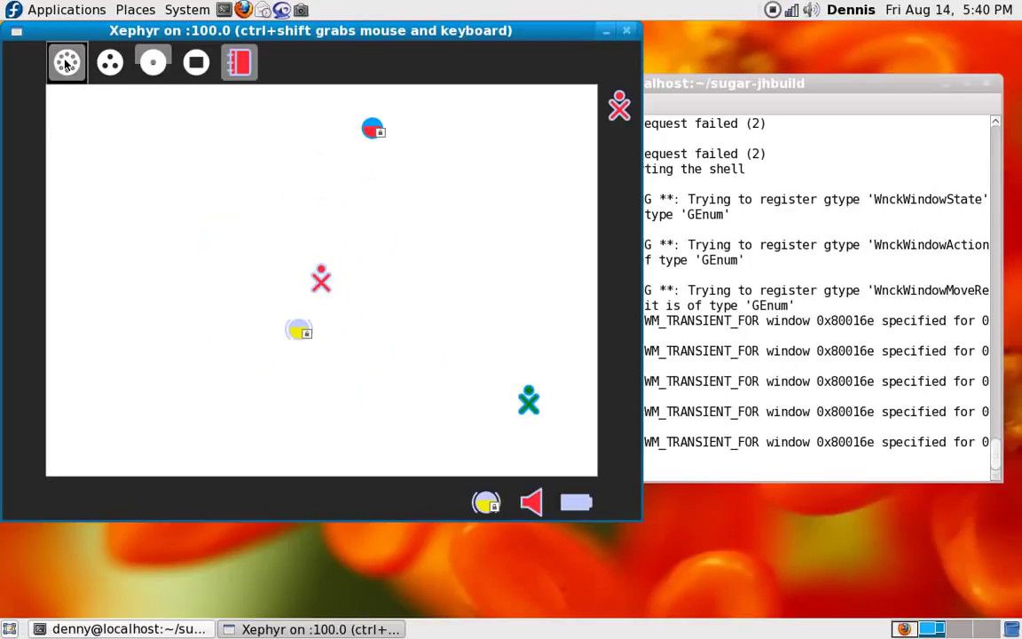